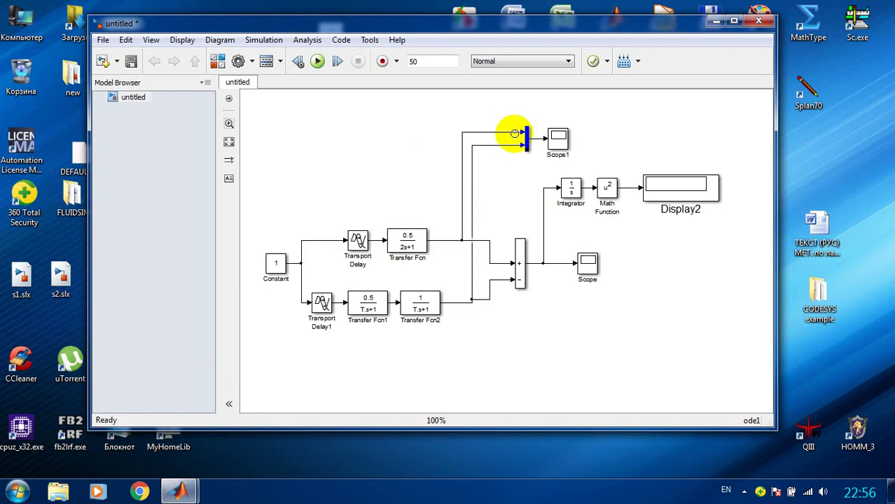
Inspect the upper Transfer Fcn and Transport Delay block parameters without changing them.
left_click(409, 245)
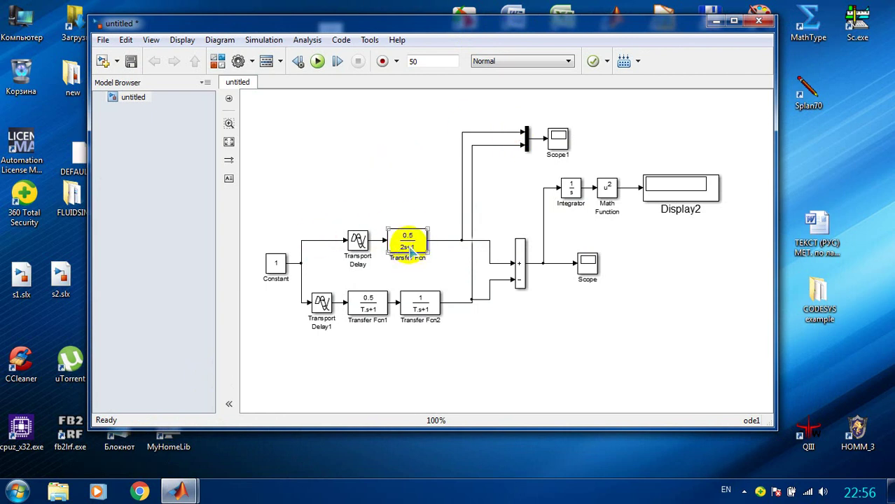
double_click(412, 247)
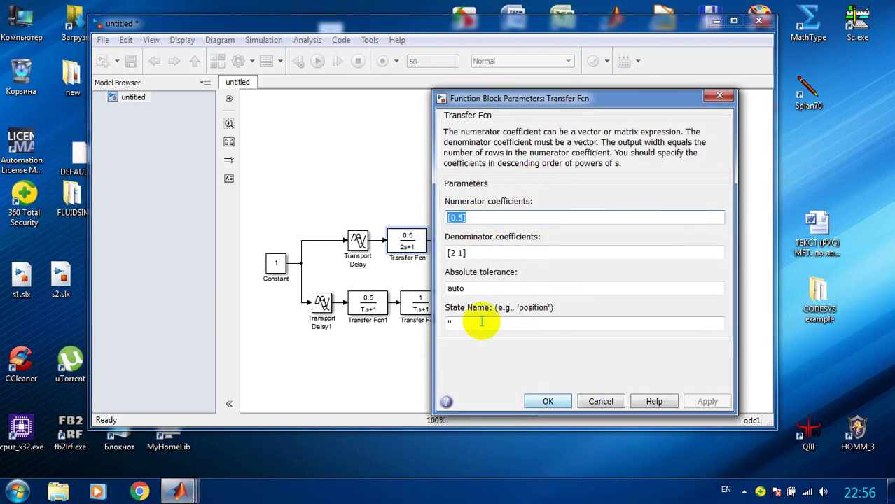
left_click(549, 402)
double_click(356, 239)
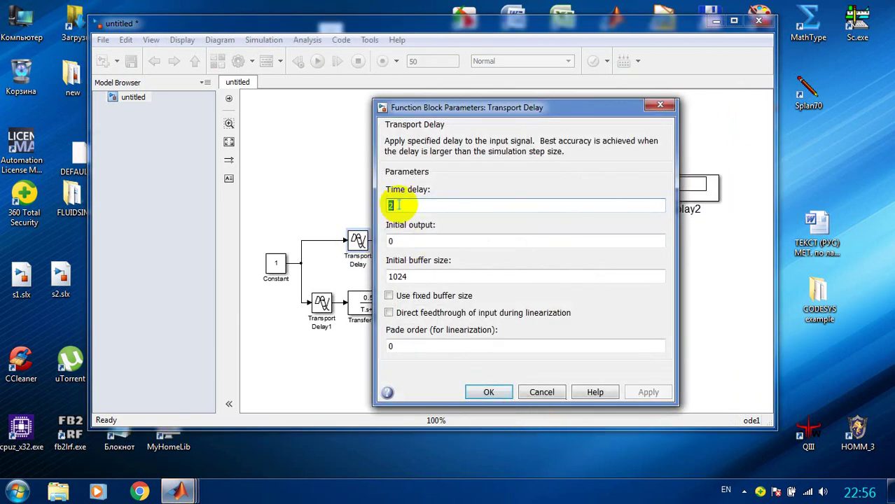
left_click(490, 392)
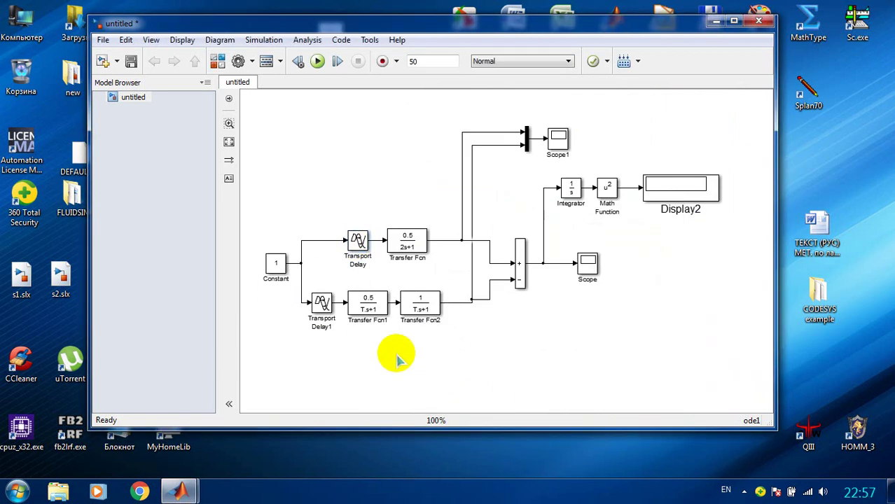
left_click(326, 308)
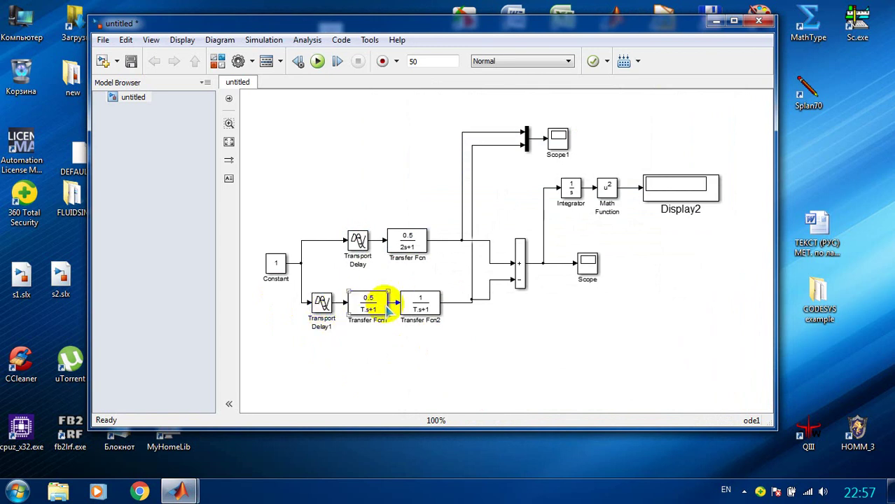
left_click(414, 302)
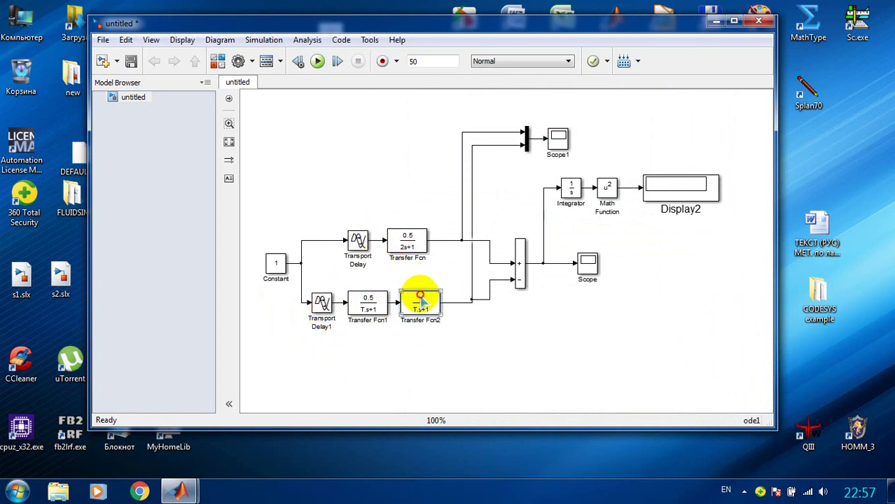
left_click(448, 350)
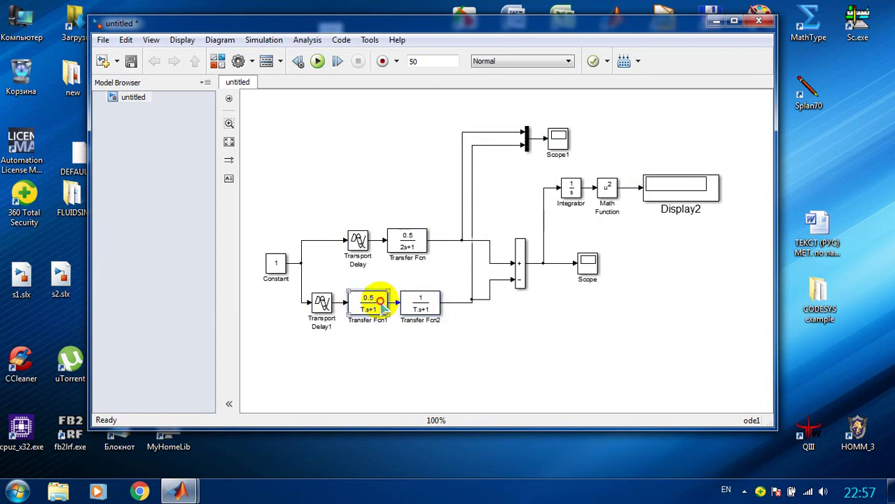
Check that the lower Transfer Fcn1 and Transport Delay1 parameters use T and tau.
left_click(424, 312)
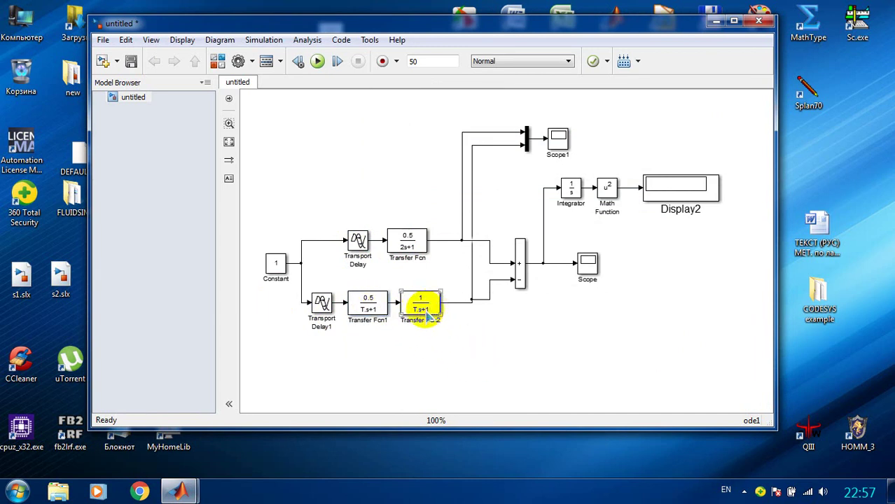
double_click(370, 305)
double_click(415, 316)
left_click(518, 464)
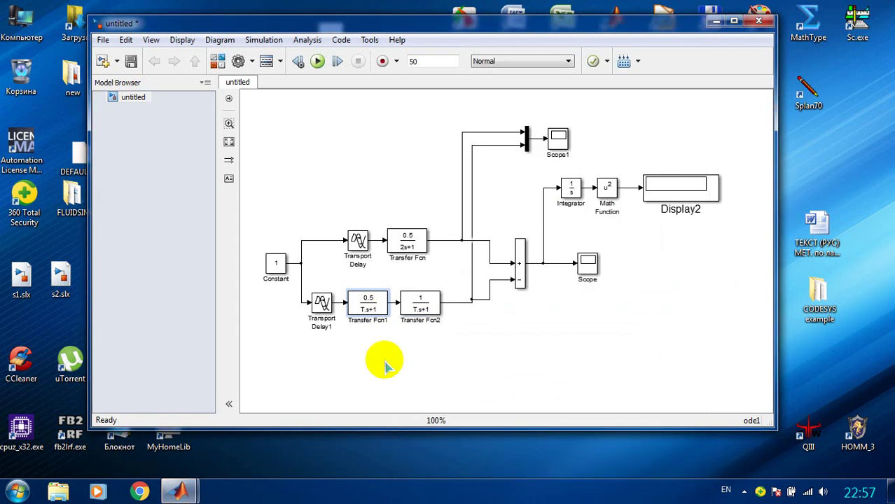
double_click(320, 303)
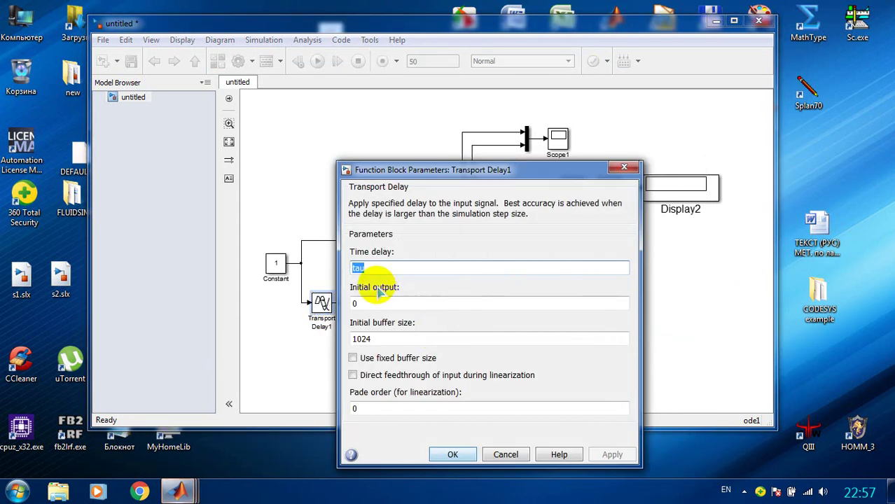
left_click(454, 455)
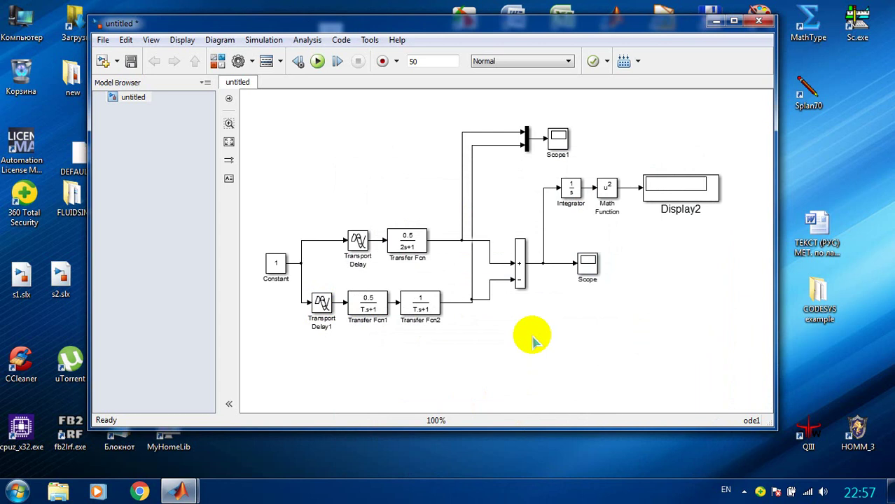
Assign tau = 1 and T = 5 in the MATLAB Command Window.
mouse_move(179, 490)
left_click(136, 428)
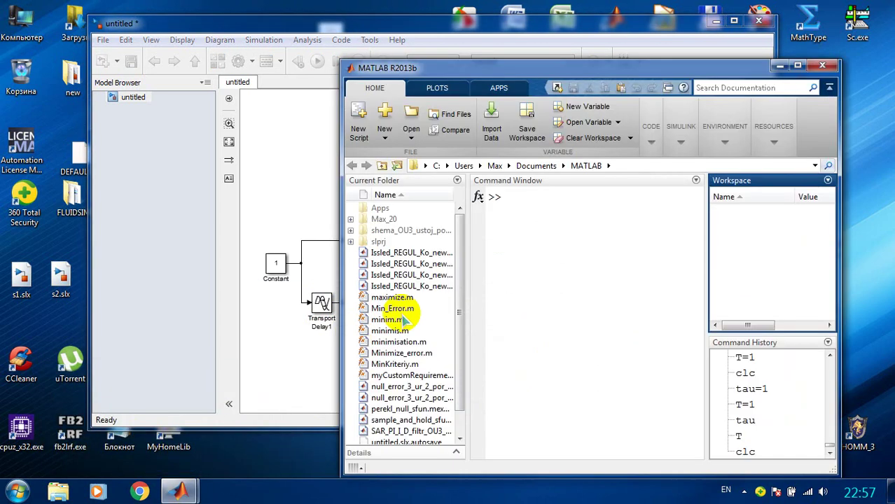
left_click(545, 250)
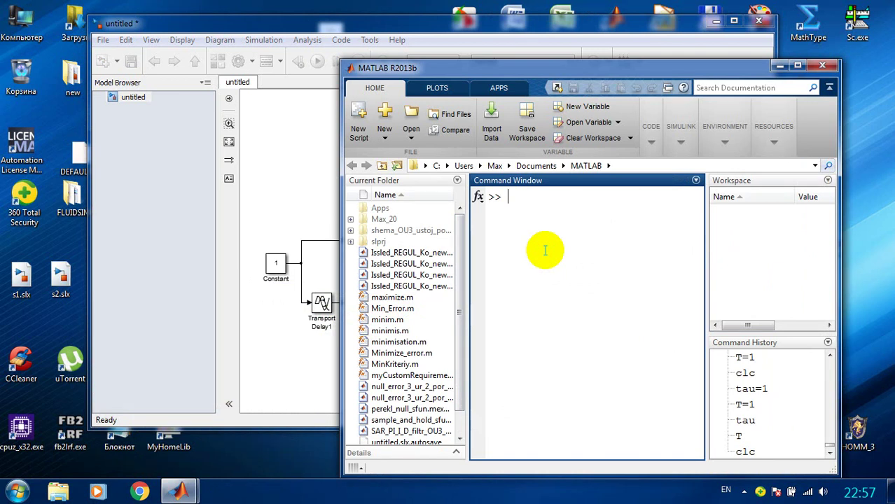
type("tau=1")
key("Return")
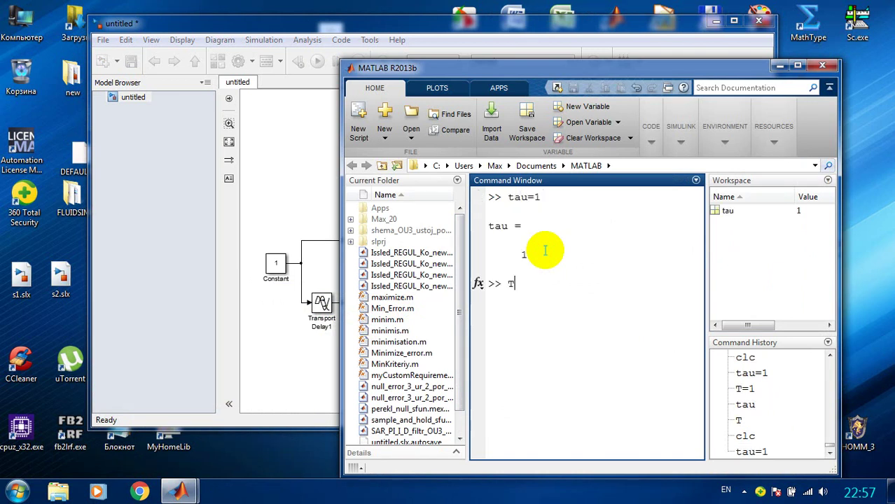
key("Return")
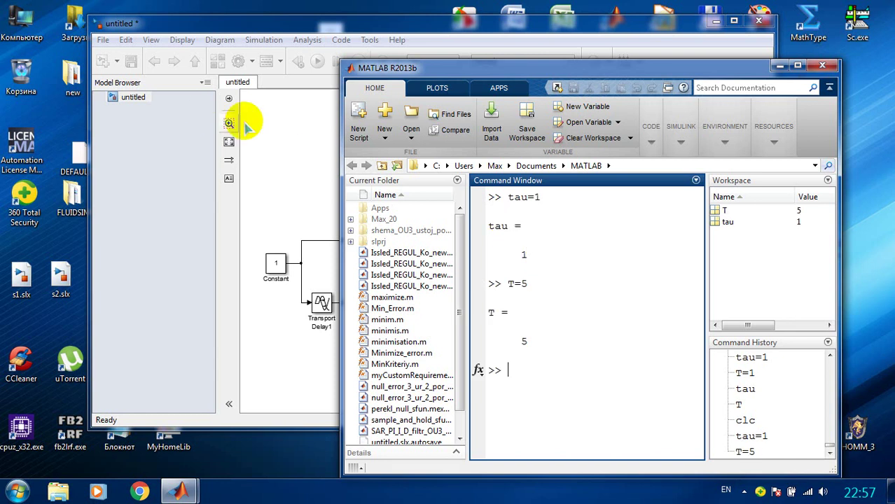
left_click(271, 123)
Run the simulation and view both branch responses in Scope1.
left_click(319, 64)
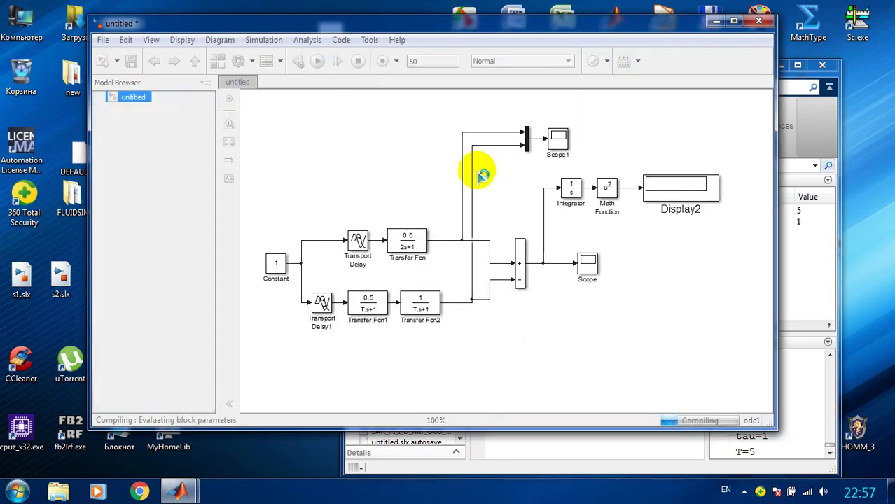
left_click(560, 151)
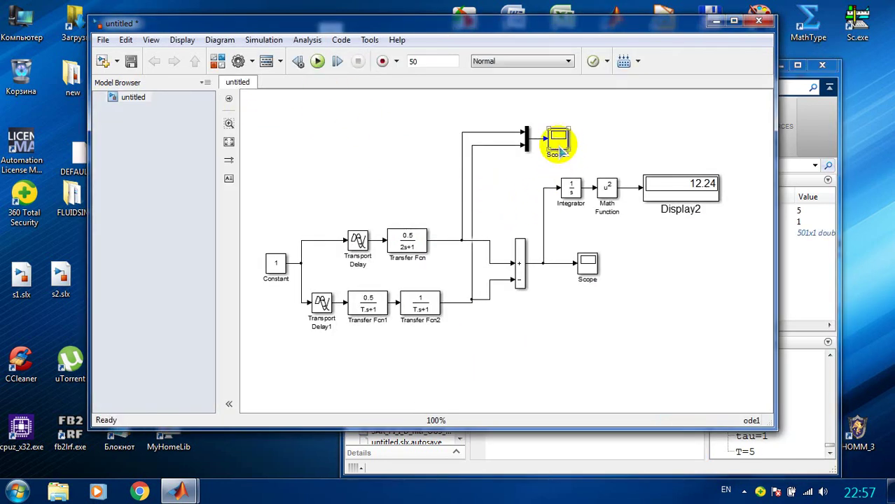
double_click(562, 145)
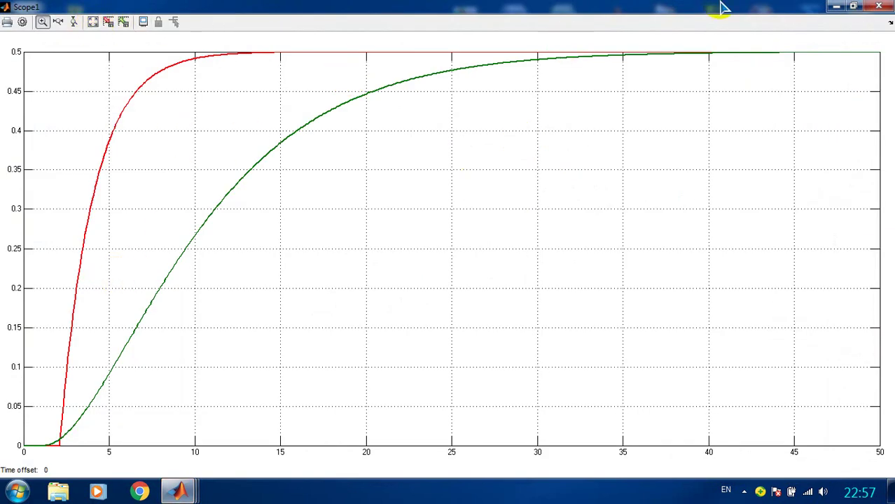
left_click(879, 7)
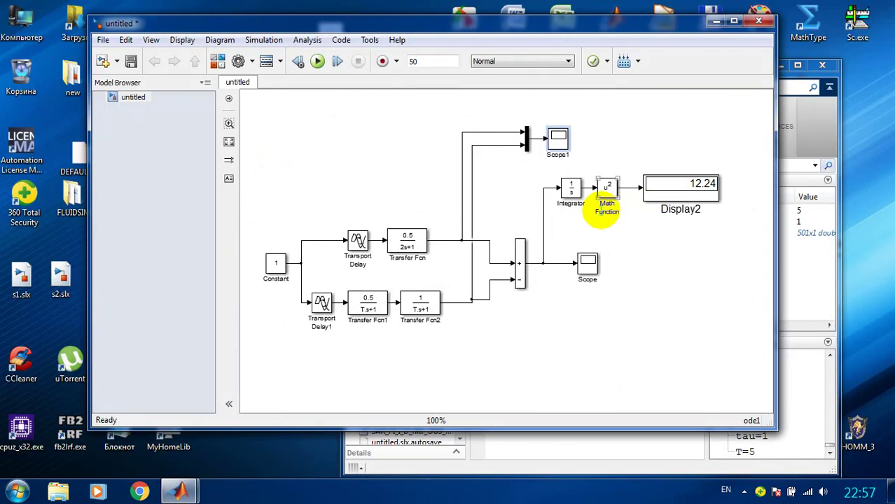
Inspect the Integrator and the signal feeding Display2, which reads 12.24.
left_click_drag(709, 149, 561, 211)
left_click(630, 244)
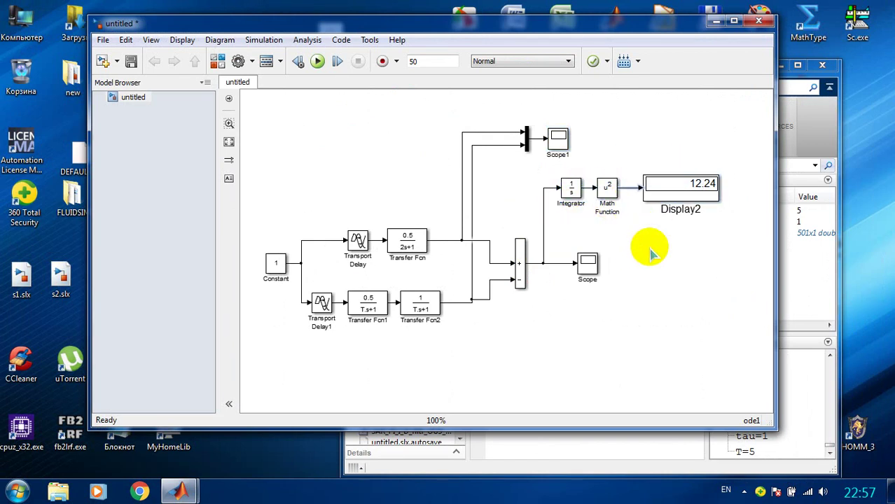
left_click(624, 189)
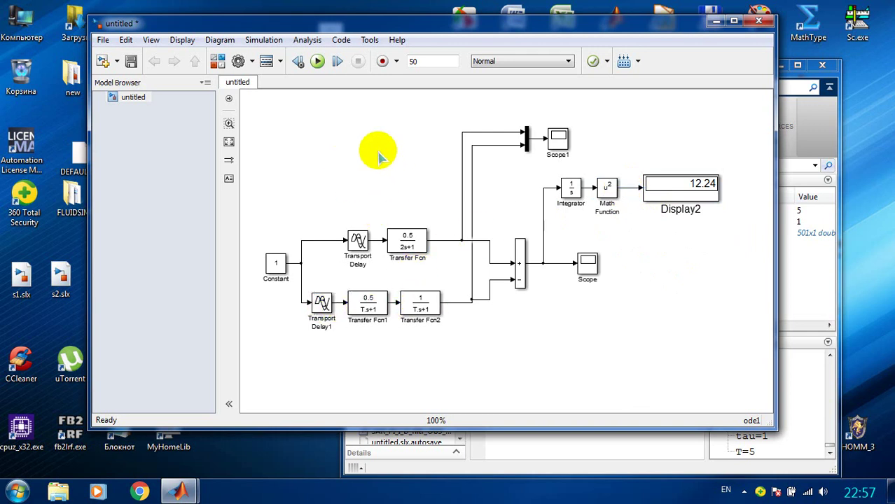
left_click(307, 40)
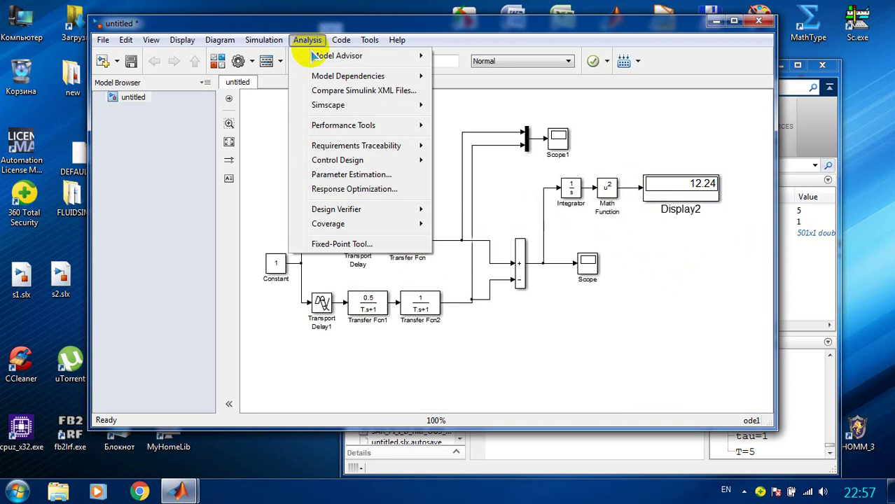
Launch response optimization and add T and tau as design variables.
left_click(372, 191)
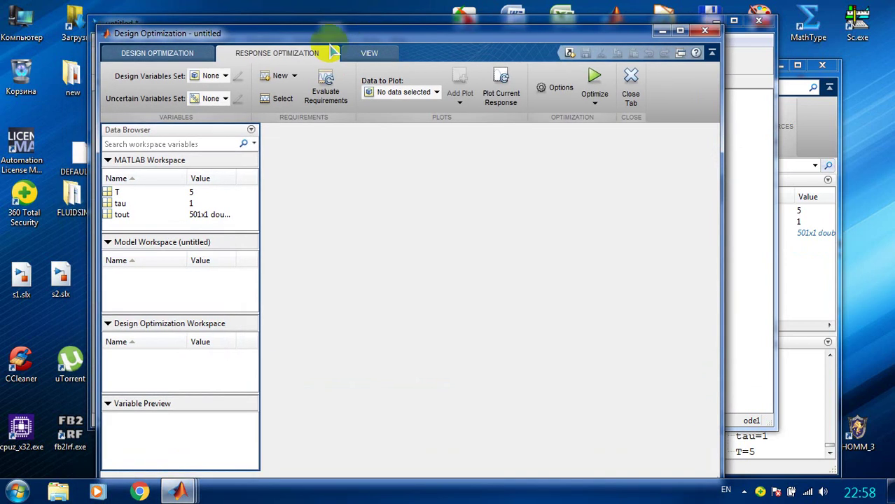
left_click(220, 75)
left_click(224, 112)
left_click(499, 143)
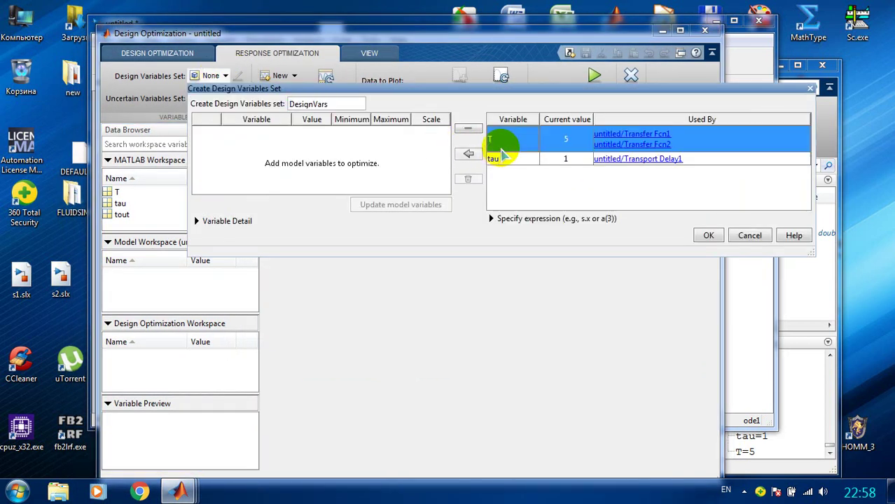
left_click(502, 158, "shift")
left_click(468, 153)
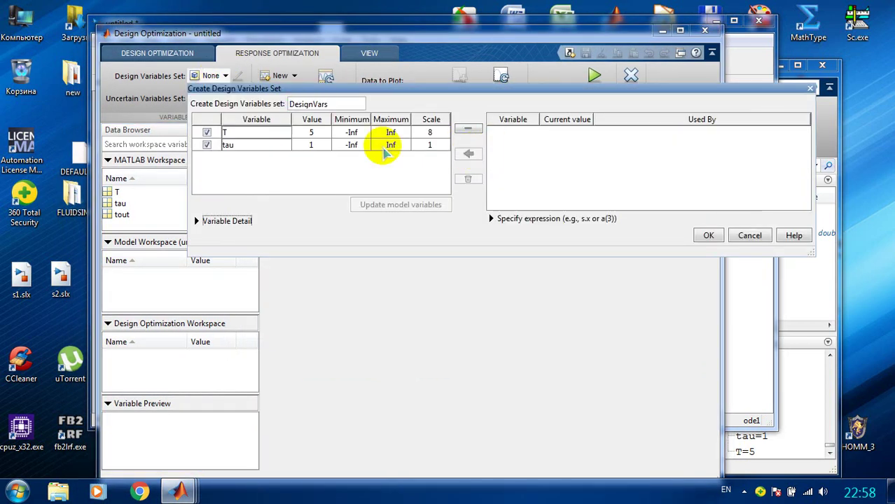
Bound T to 0.1–2 and tau to 1.5–2, then accept the DesignVars set.
left_click(352, 132)
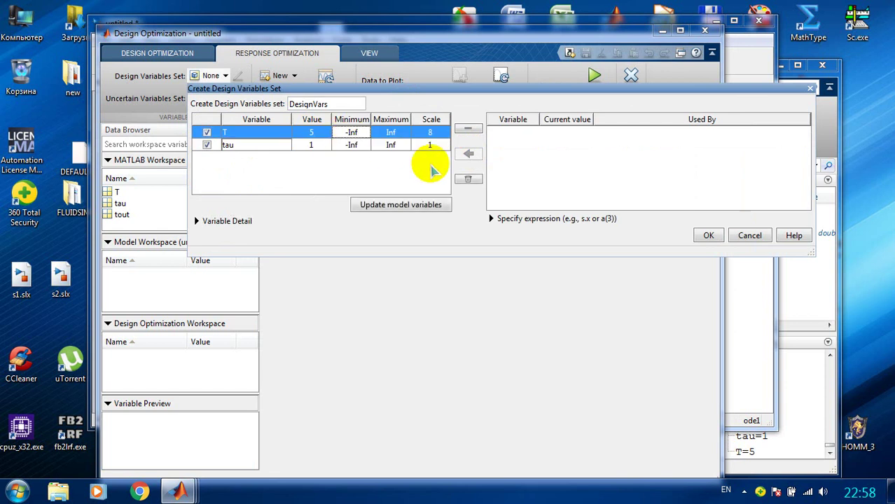
double_click(354, 134)
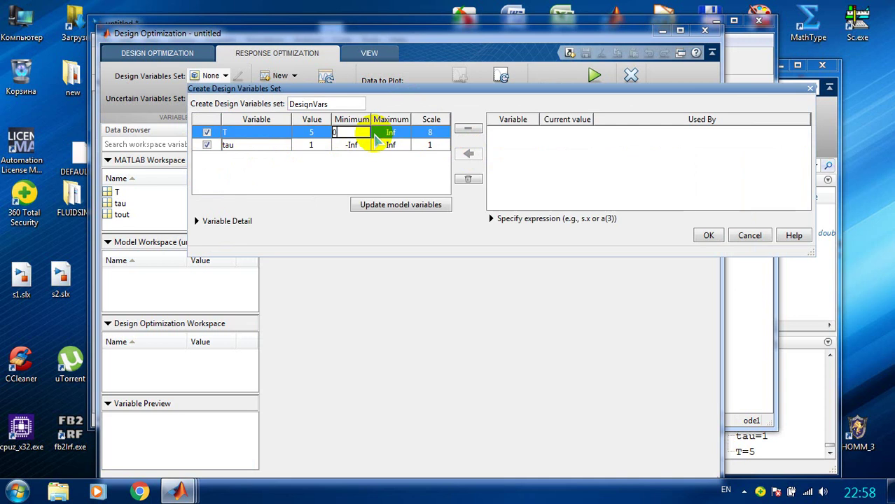
key("Tab")
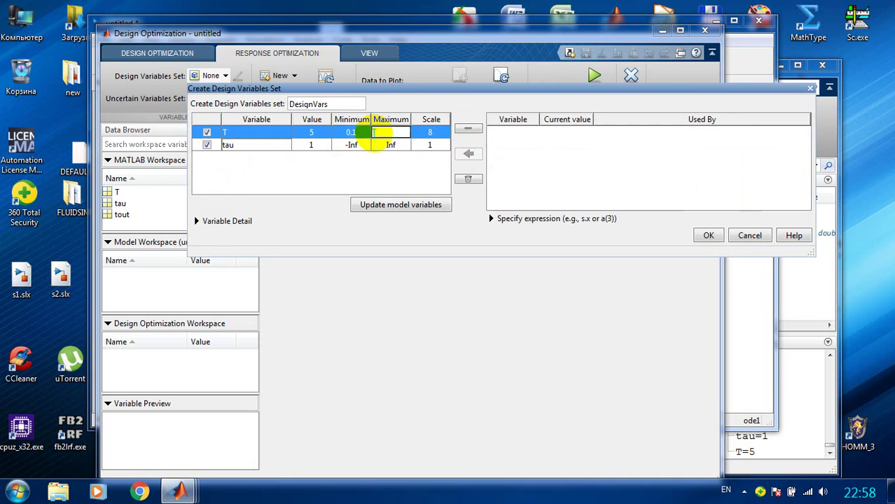
left_click(379, 144)
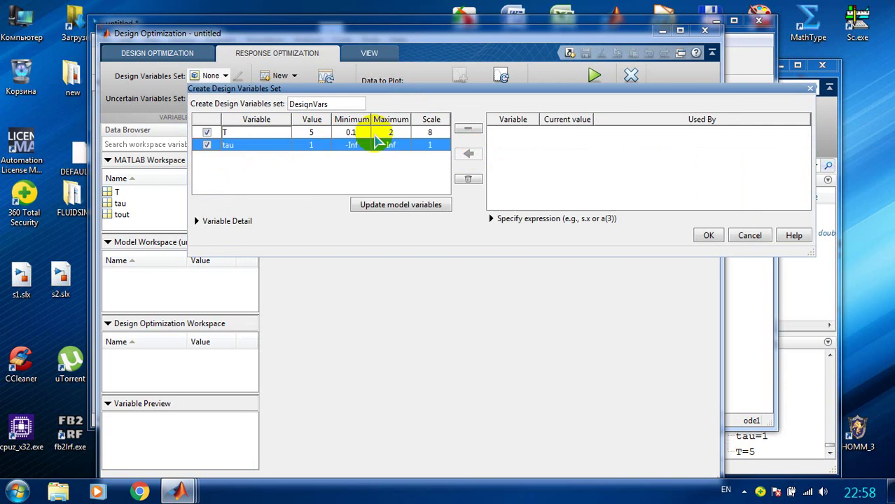
key("Tab")
key("BackSpace")
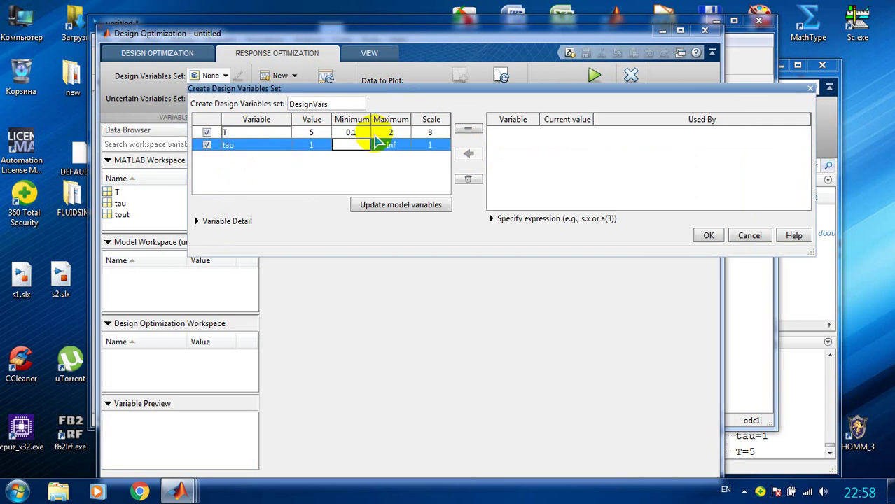
key("Tab")
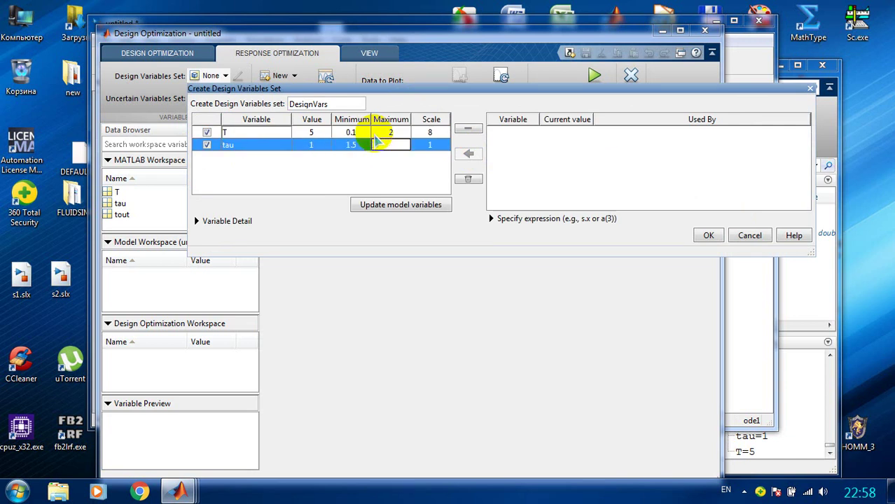
left_click(709, 236)
left_click(309, 75)
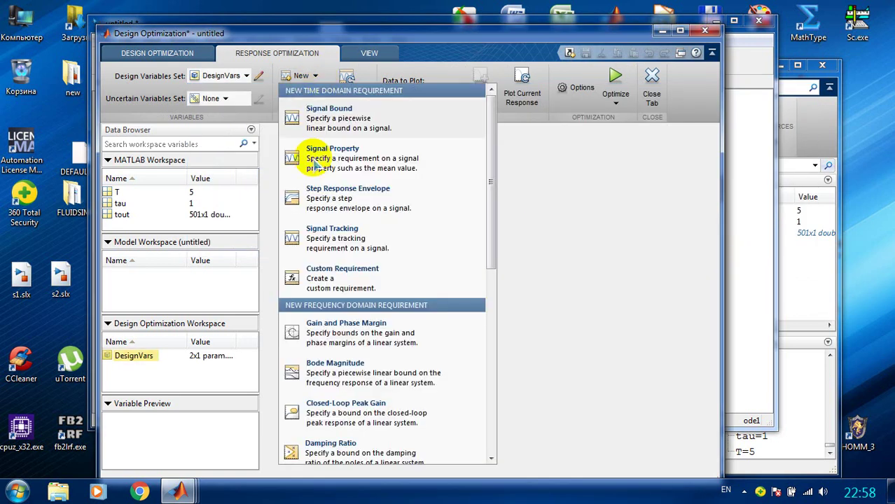
scroll(374, 256, "down", 10)
left_click(338, 256)
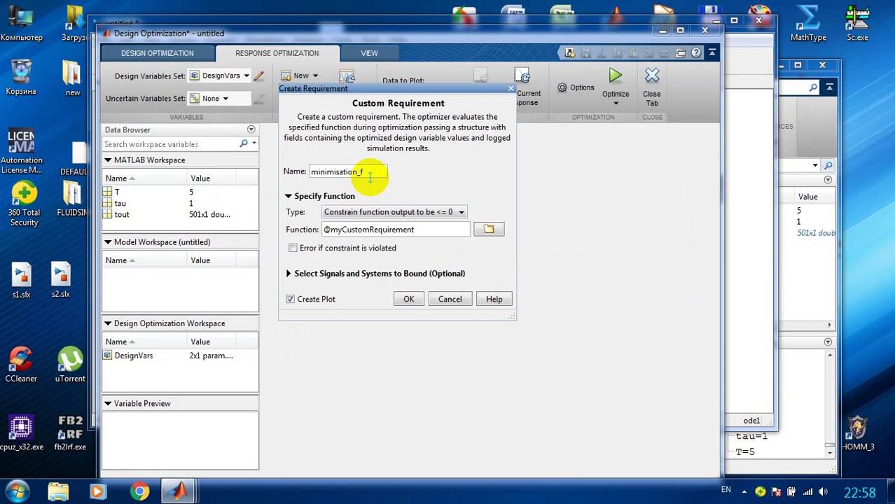
left_click(428, 211)
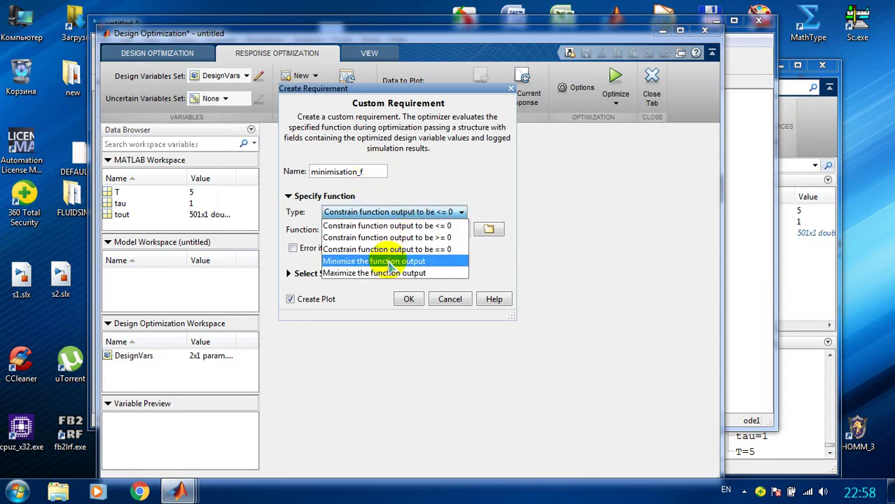
left_click(391, 261)
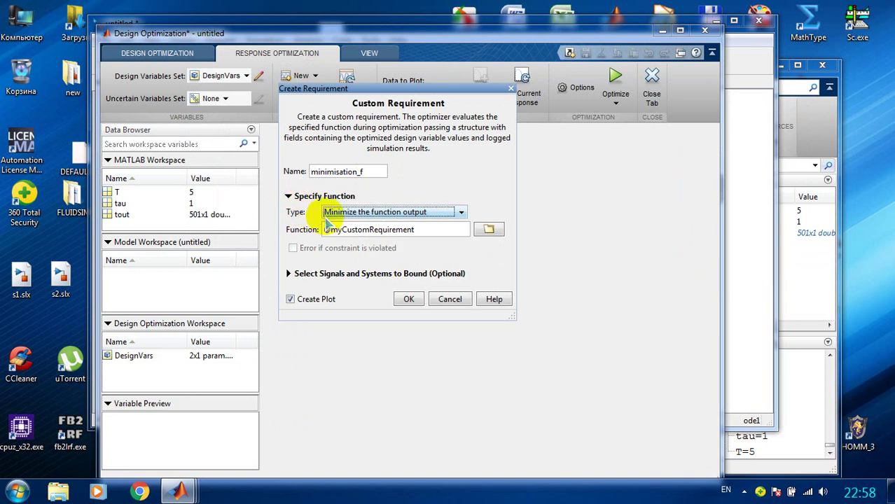
left_click(410, 232)
left_click_drag(410, 231, 338, 231)
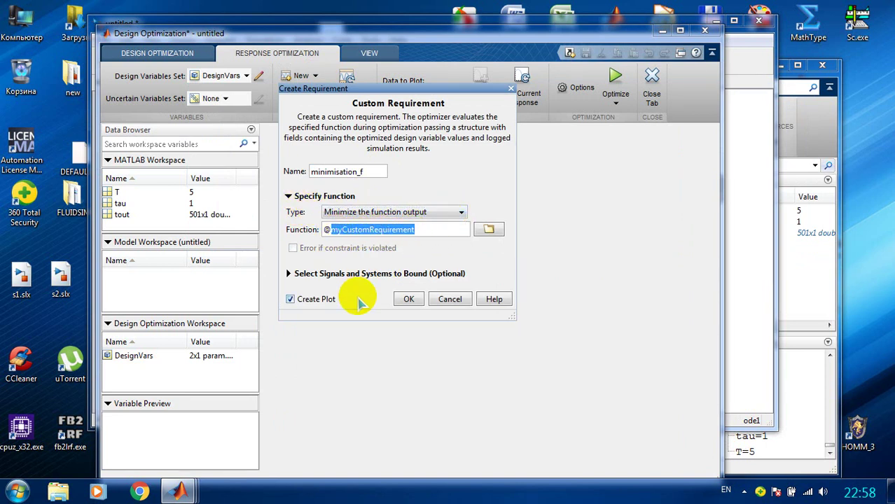
key("BackSpace")
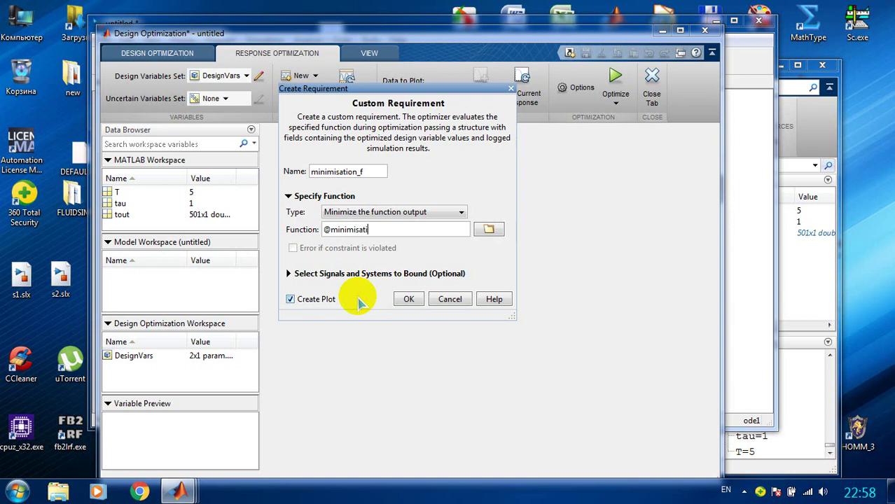
left_click(488, 229)
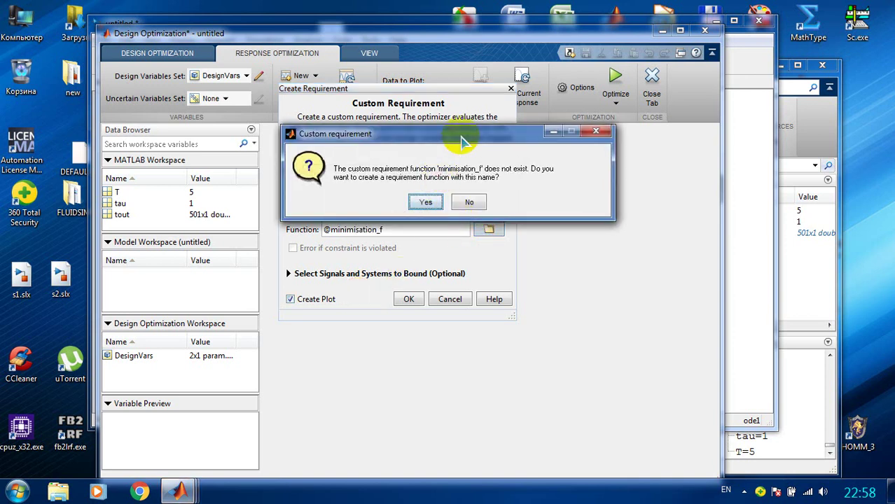
Replace the template with objective = data.Nominal.Criteria.Data and save as minimisation_f.m.
left_click(404, 192)
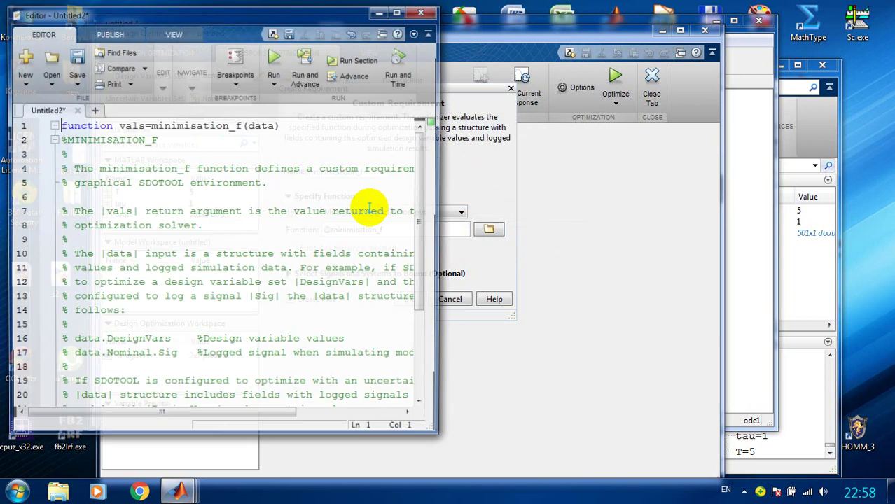
double_click(390, 8)
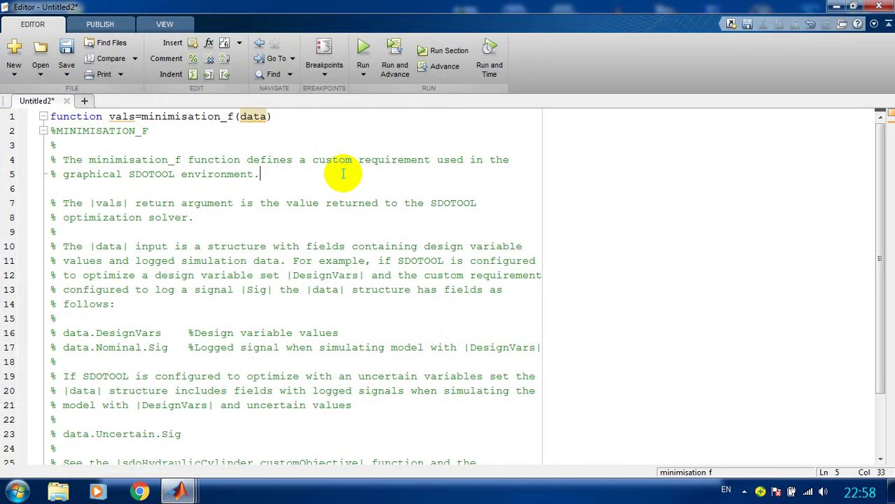
key("ctrl+a")
key("Delete")
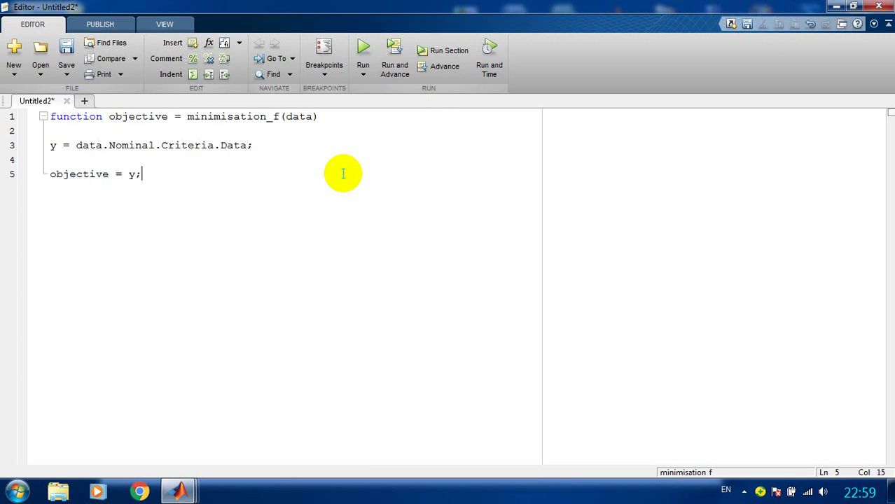
type("d")
left_click(67, 48)
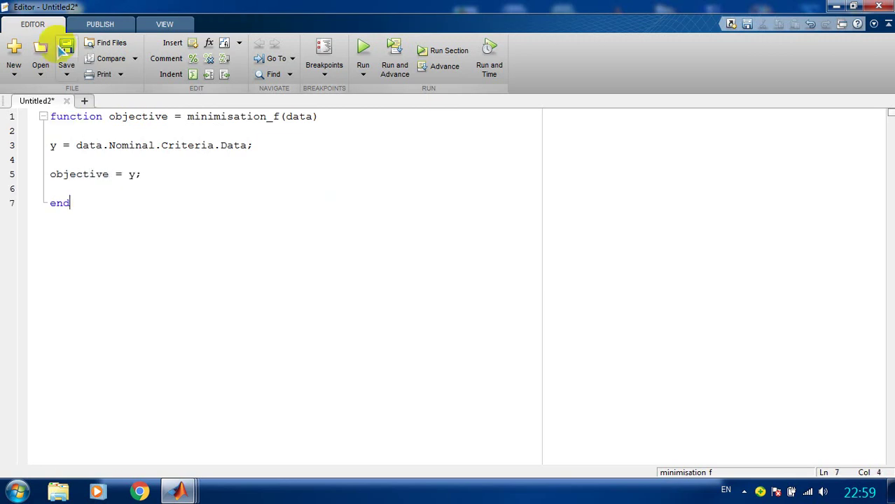
left_click(498, 278)
Reopen minimisation_f.m to verify its code, then close the editor.
double_click(376, 16)
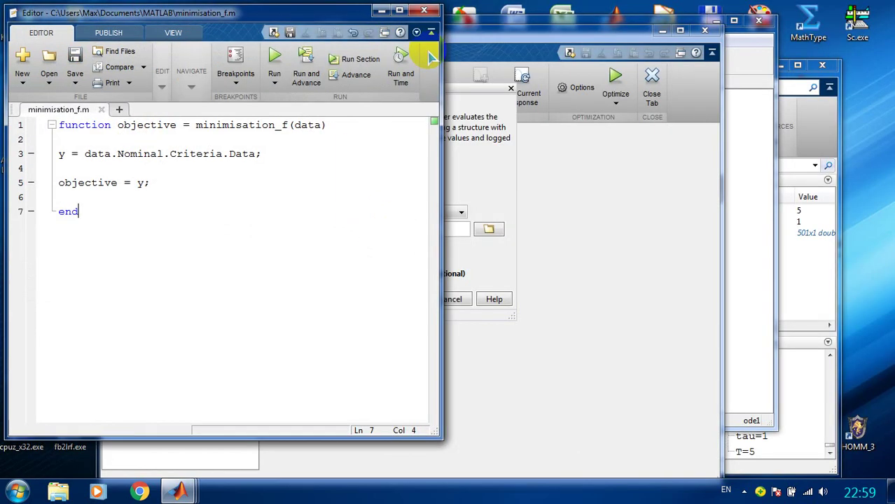
left_click(456, 221)
left_click(489, 227)
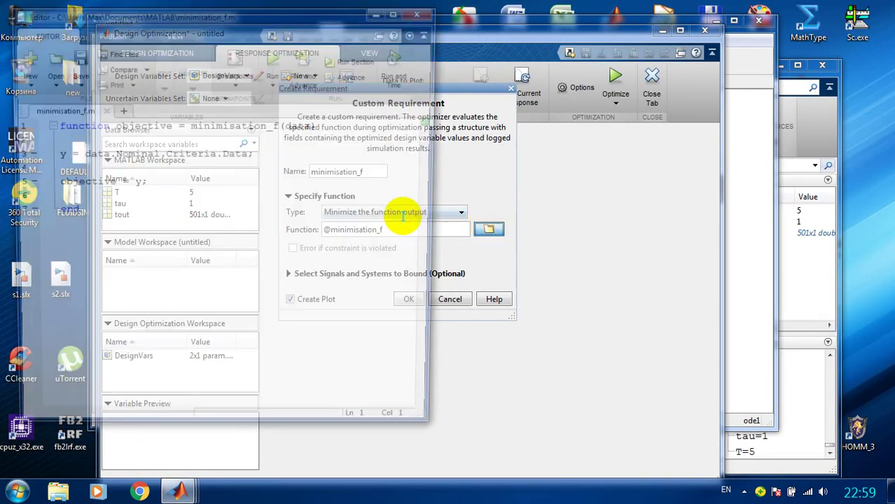
key("ctrl+a")
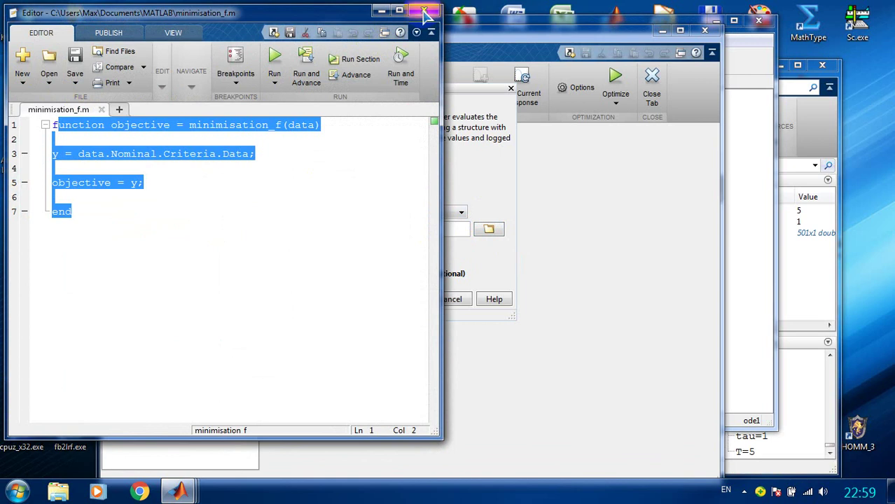
left_click(424, 10)
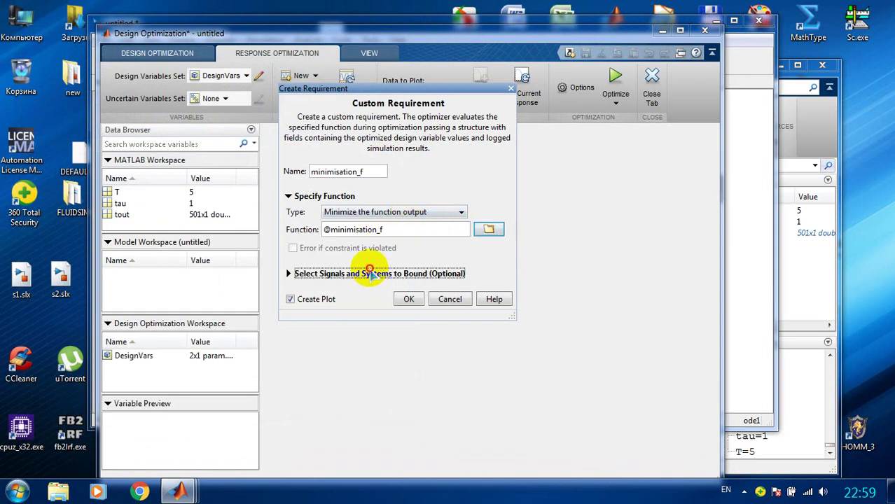
Define signal set Criteria logging the Math Function:1 output.
left_click(364, 273)
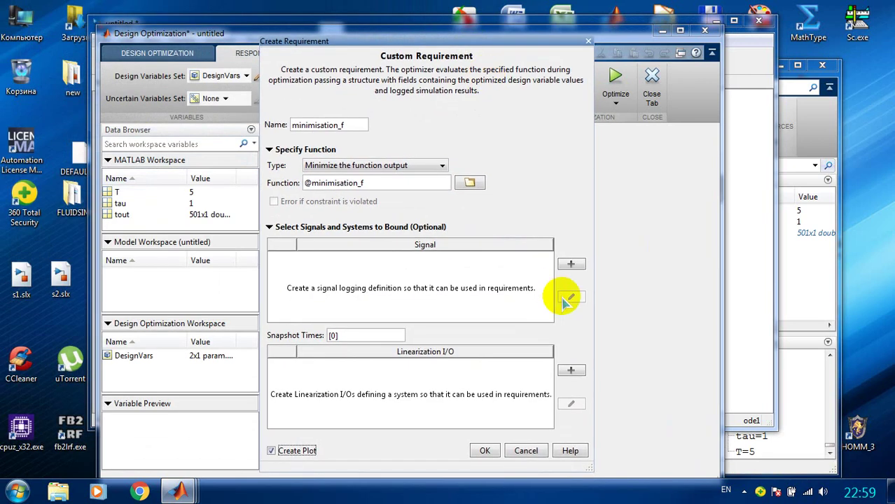
left_click(572, 261)
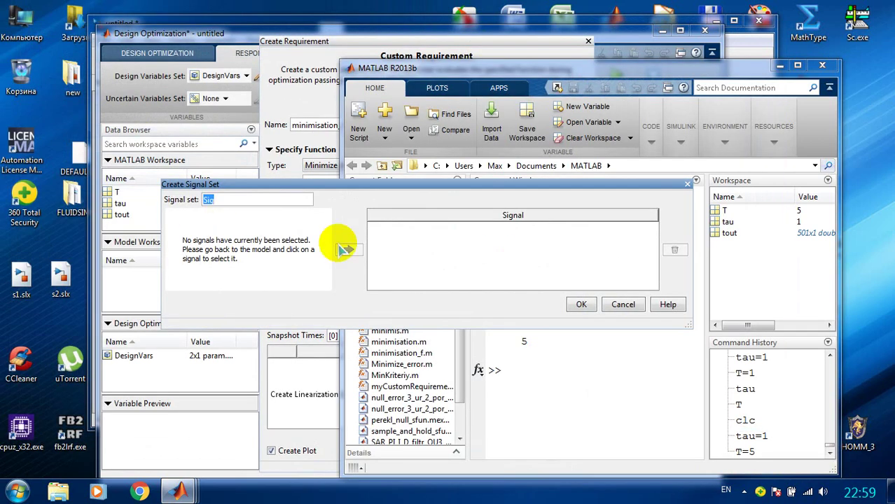
left_click(747, 49)
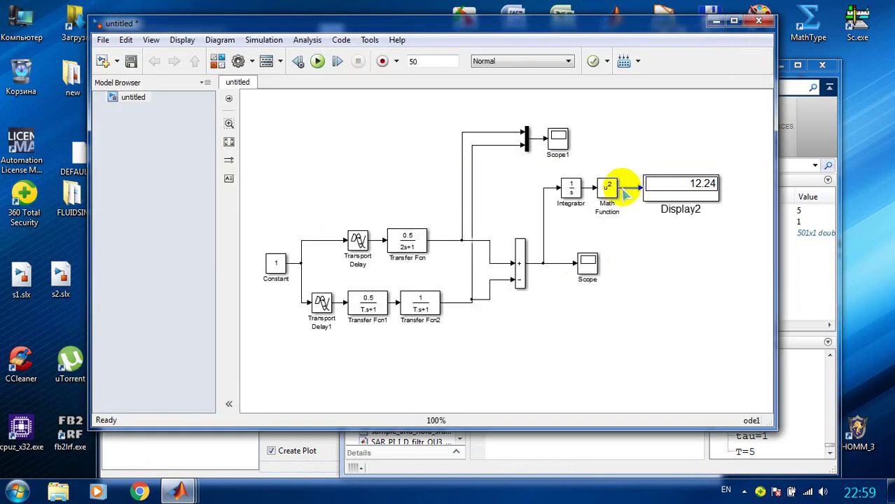
left_click(180, 491)
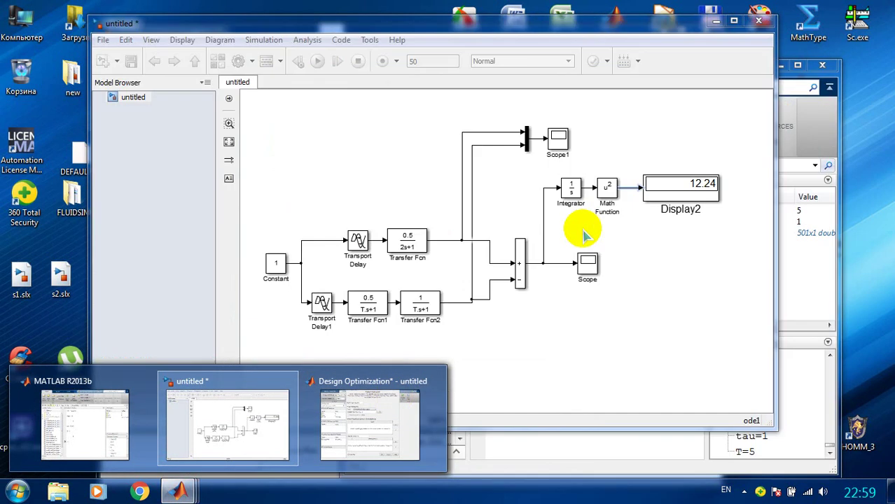
left_click(386, 401)
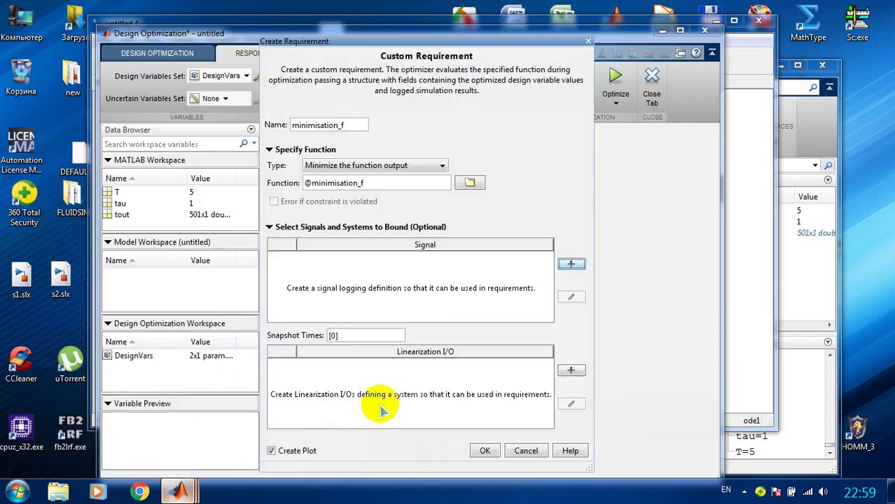
left_click(574, 262)
left_click(270, 227)
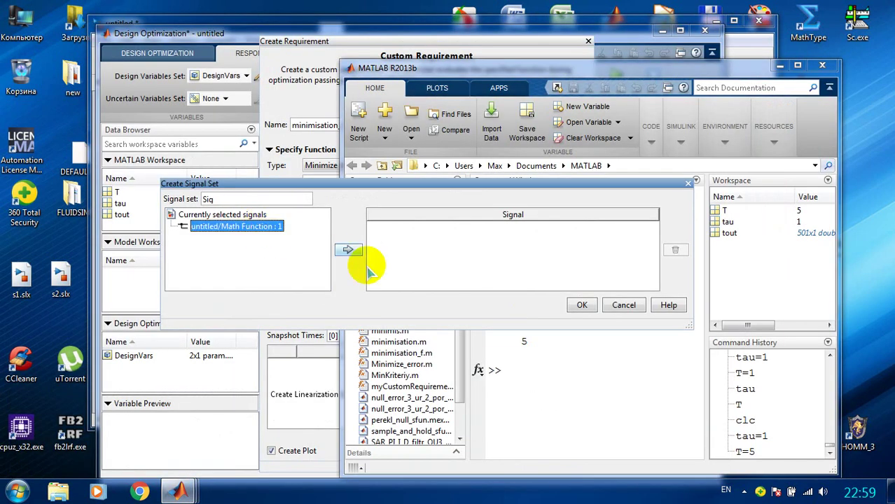
left_click(348, 249)
left_click_drag(250, 200, 187, 199)
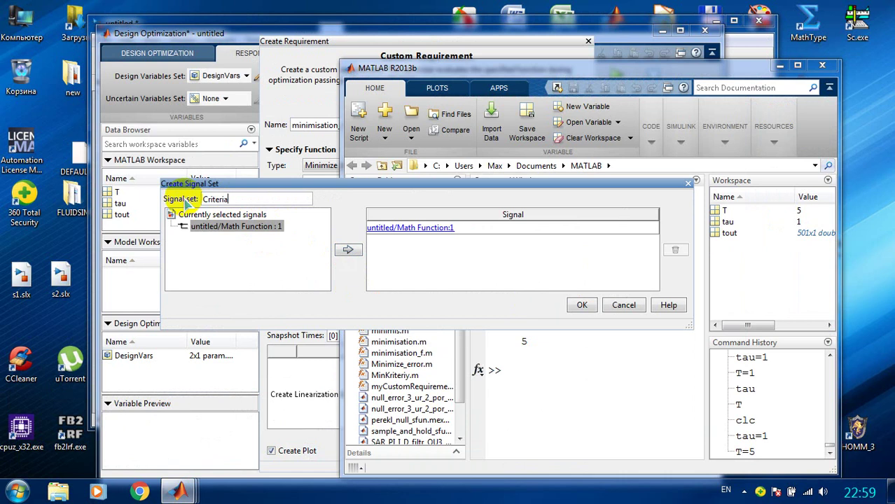
left_click(583, 305)
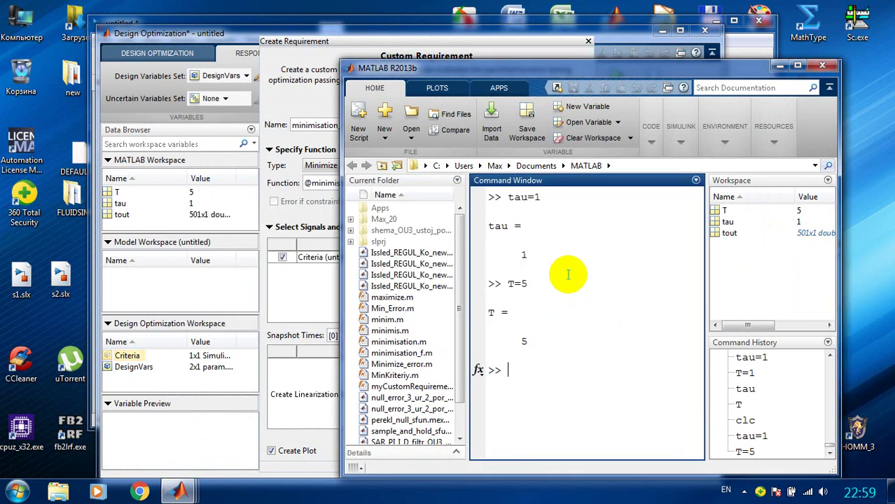
Create the minimisation_f requirement bound to the Criteria signal set.
left_click(779, 65)
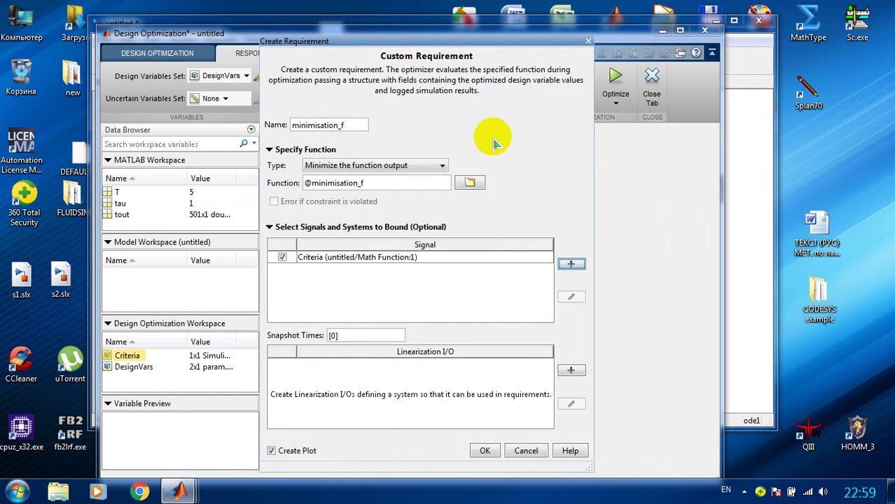
left_click_drag(424, 40, 430, 24)
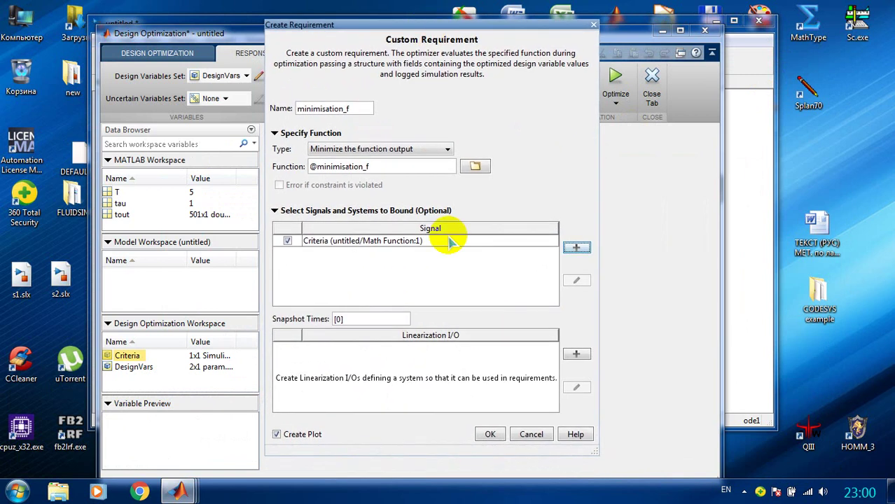
left_click(490, 435)
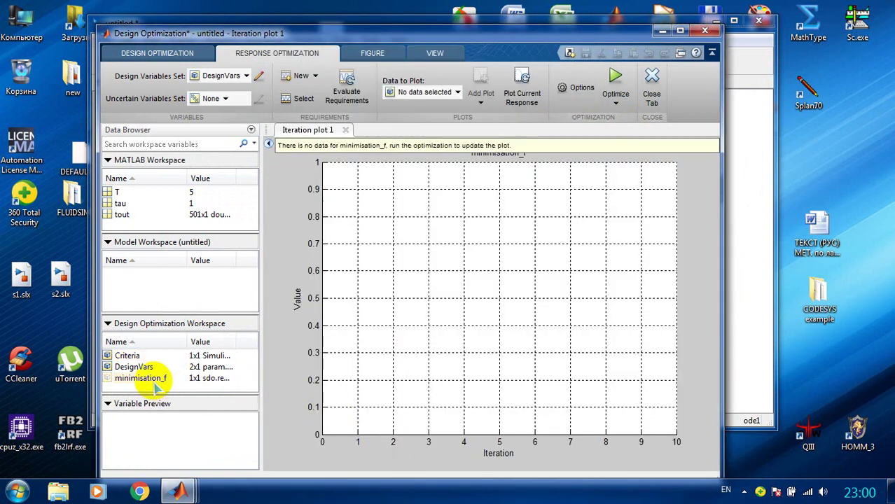
left_click(154, 380)
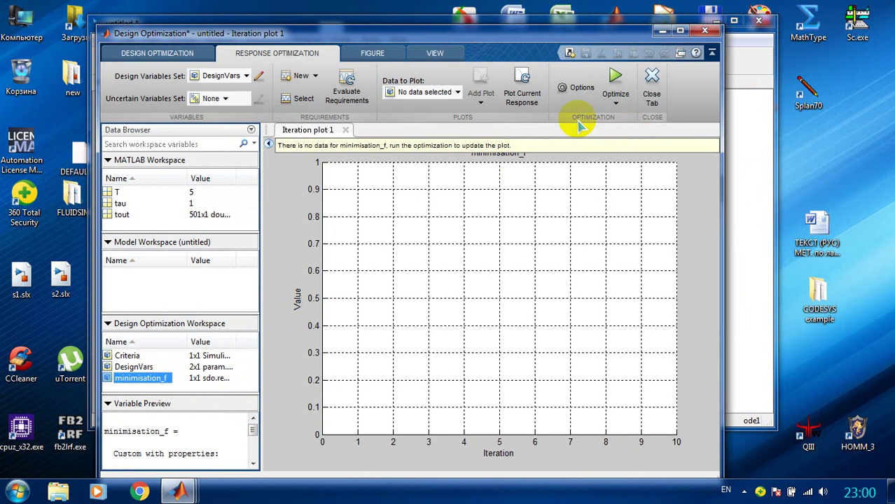
left_click(578, 88)
left_click_drag(569, 118, 373, 83)
left_click(366, 106)
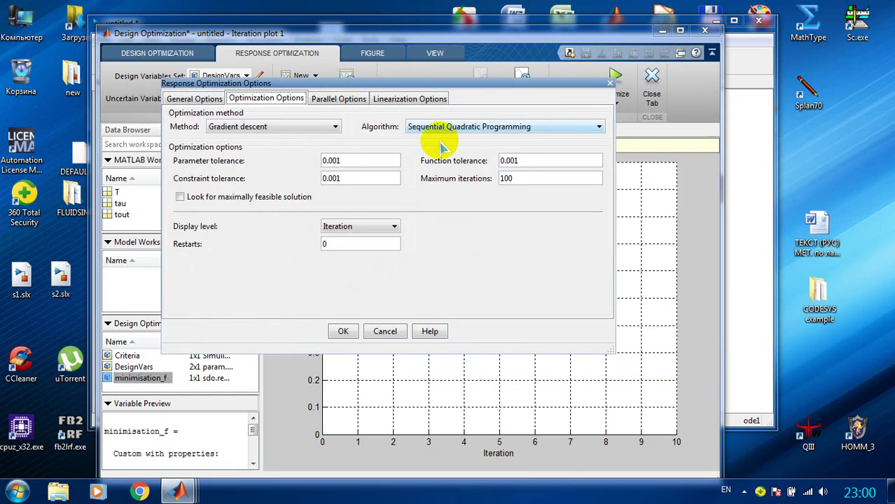
left_click(333, 130)
left_click(332, 131)
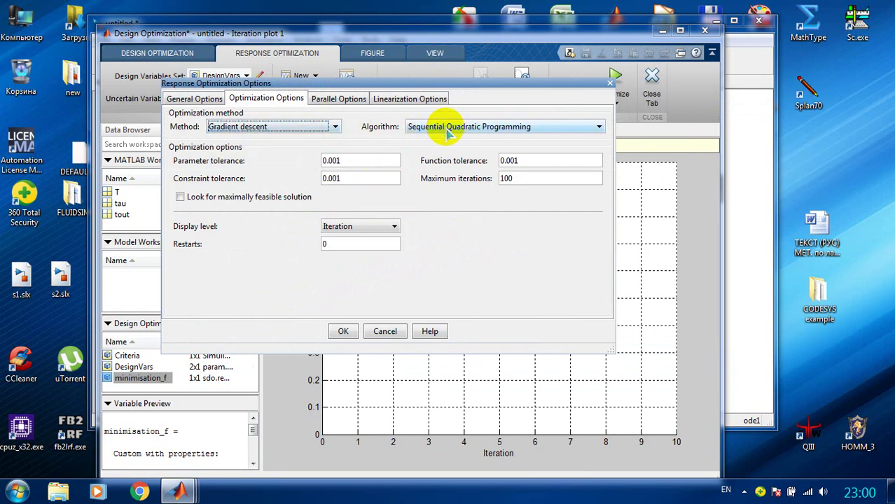
key("Tab")
key("Tab")
double_click(526, 178)
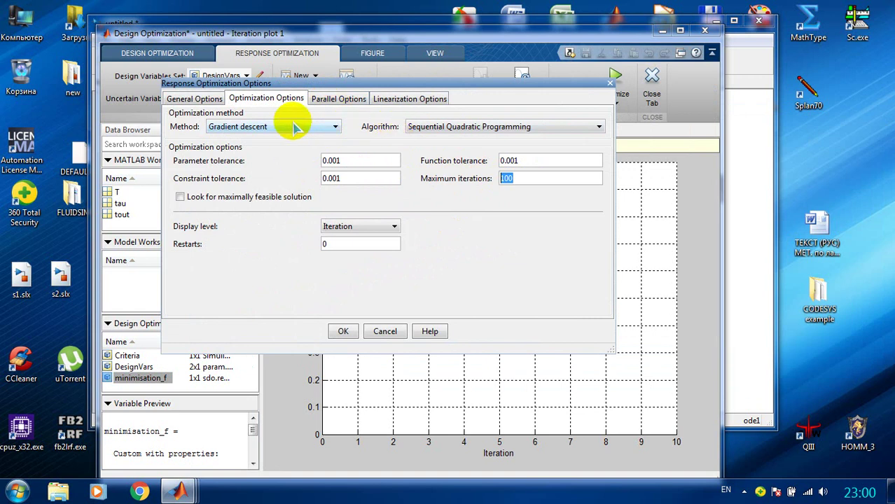
left_click_drag(331, 85, 334, 72)
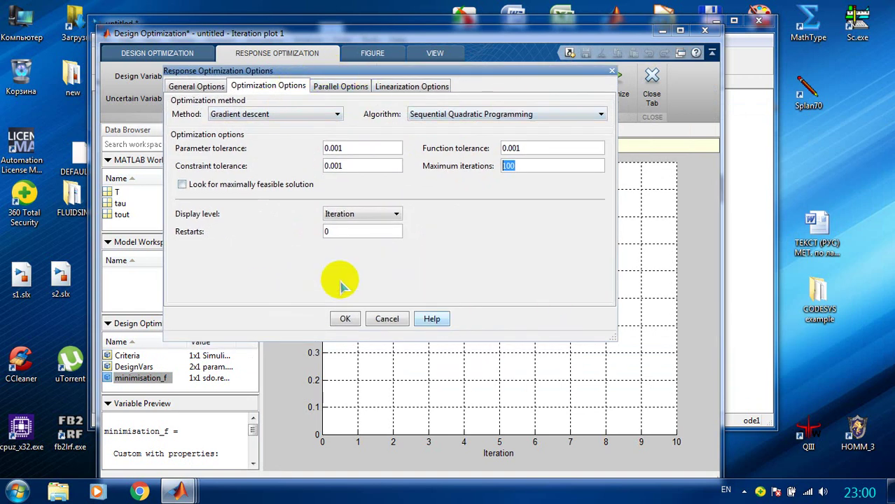
left_click(343, 318)
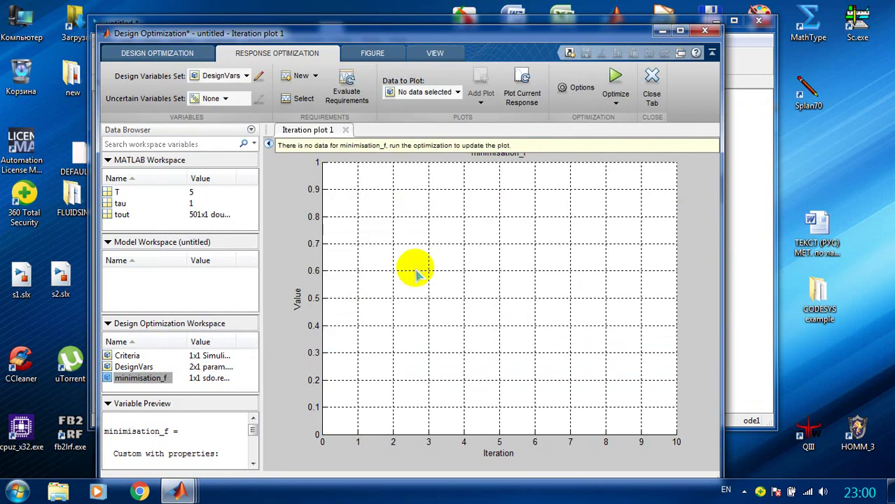
Start optimizing T and tau and arrange the progress and optimization windows.
left_click(614, 77)
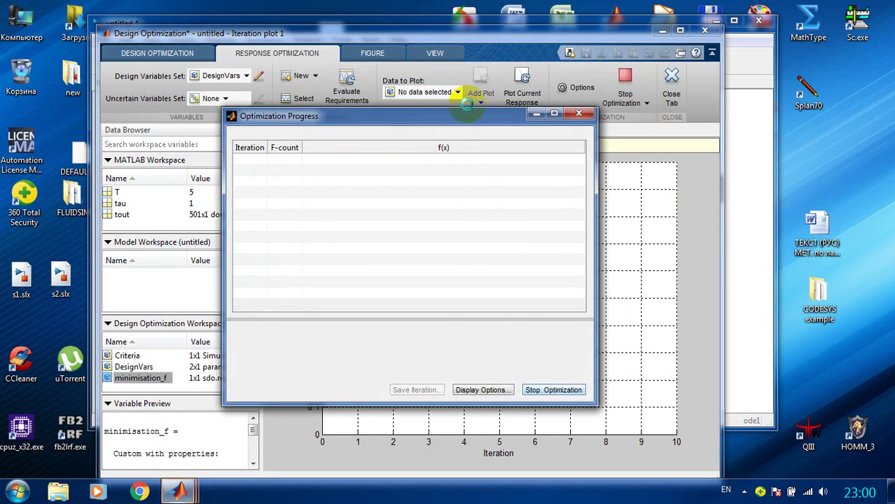
left_click_drag(464, 126, 280, 126)
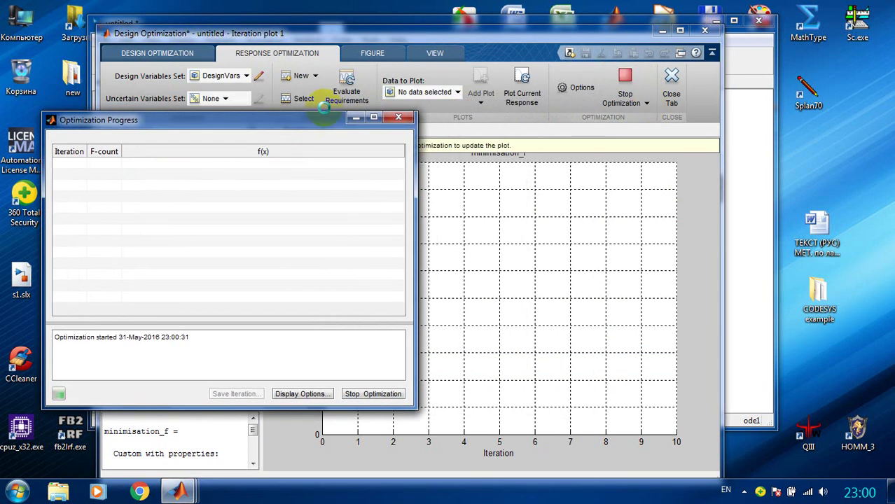
left_click_drag(513, 36, 609, 31)
mouse_move(178, 120)
left_mouse_down()
mouse_move(189, 120)
mouse_move(171, 114)
left_mouse_up()
left_click_drag(496, 27, 511, 20)
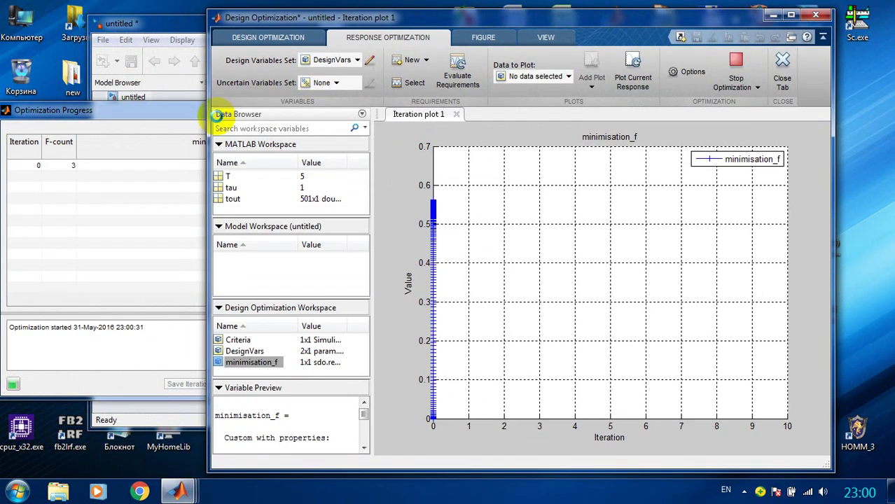
left_click(176, 116)
left_click_drag(245, 124, 283, 124)
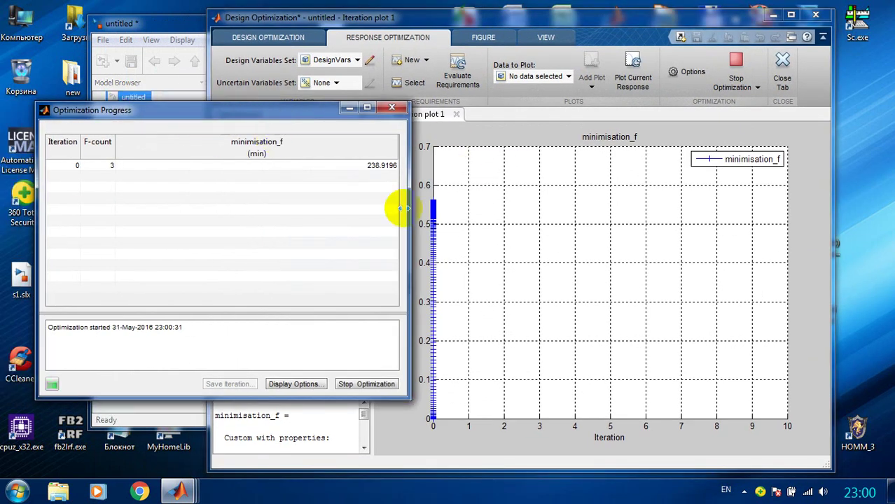
Watch convergence to 0.0664 after 4 iterations, then close the progress window.
left_click(173, 34)
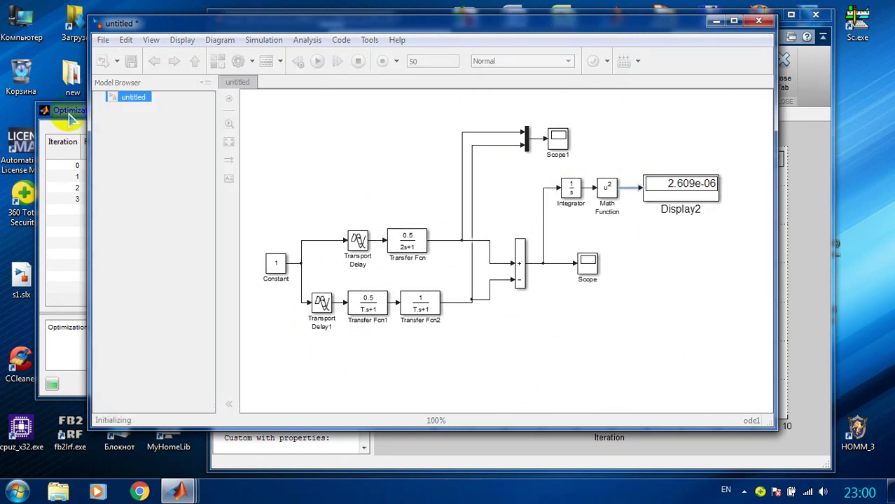
left_click(69, 115)
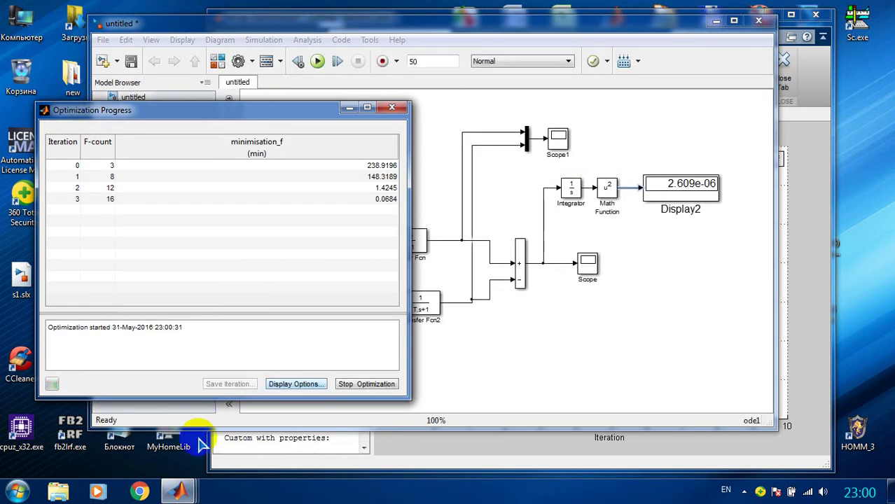
mouse_move(179, 489)
left_click(393, 422)
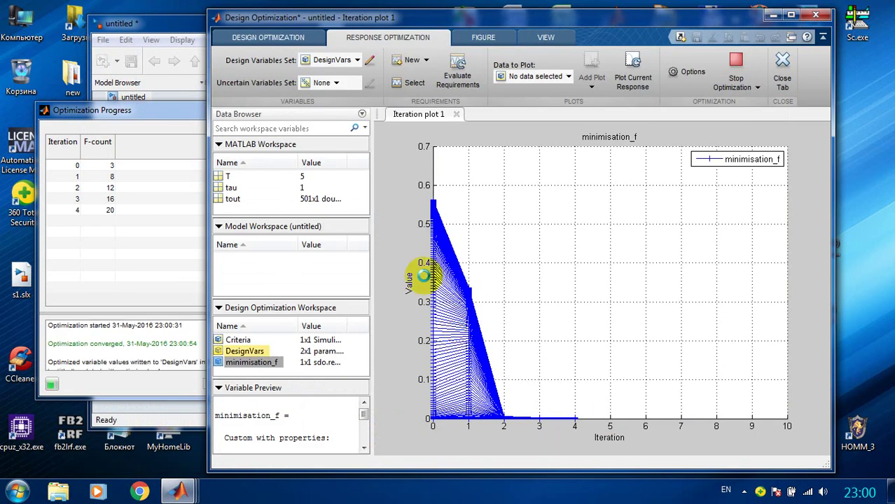
left_click_drag(180, 118, 176, 100)
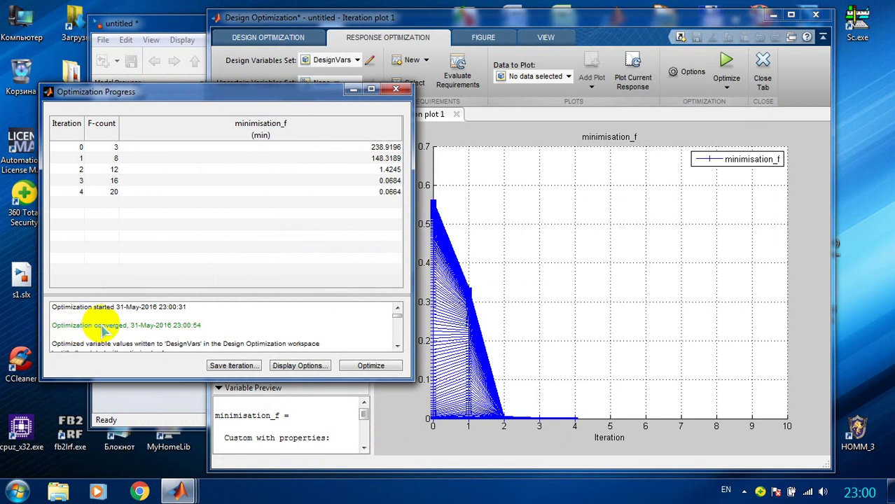
left_click(396, 90)
Re-simulate with optimized T and tau, note Display2 at 1.319e-05, and view Scope1.
left_click(773, 15)
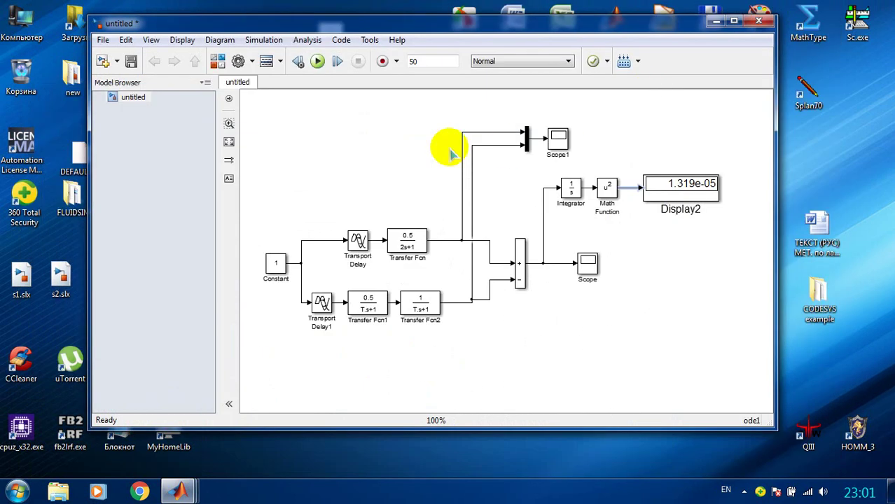
left_click(319, 61)
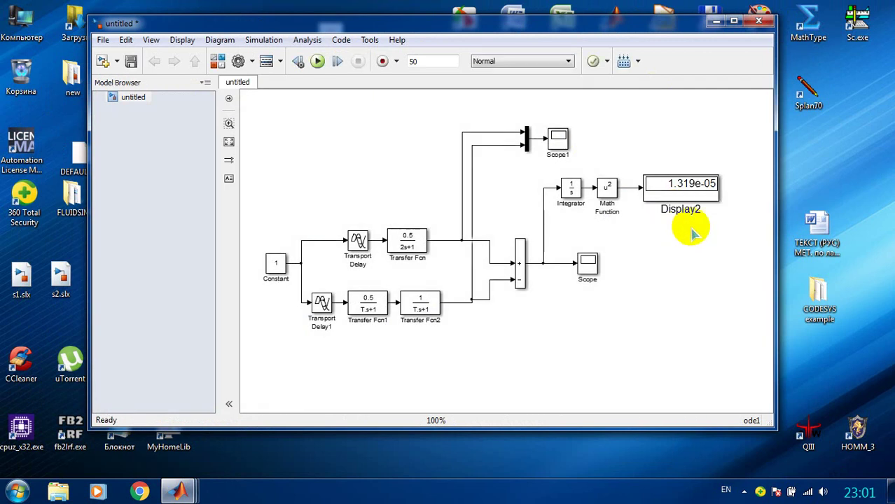
left_click(699, 198)
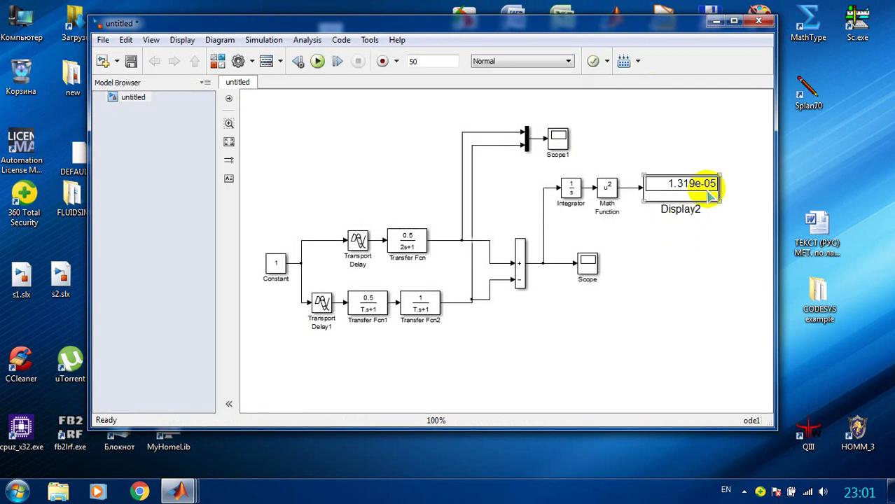
double_click(557, 138)
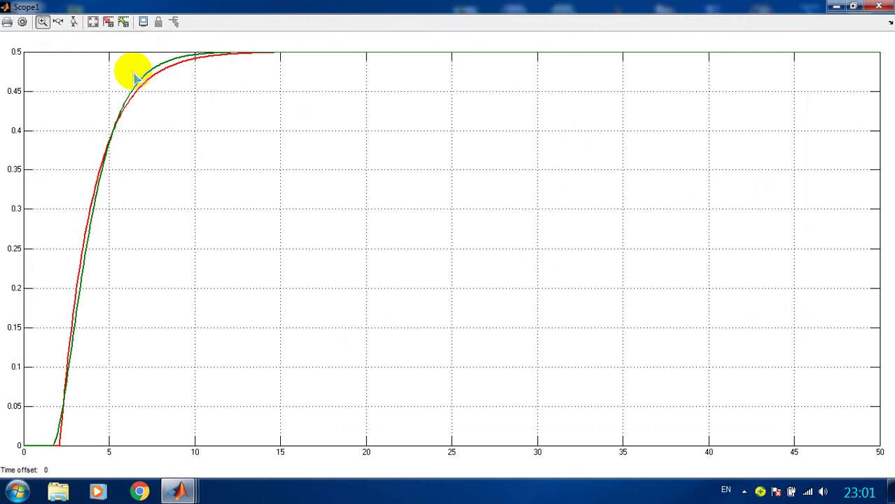